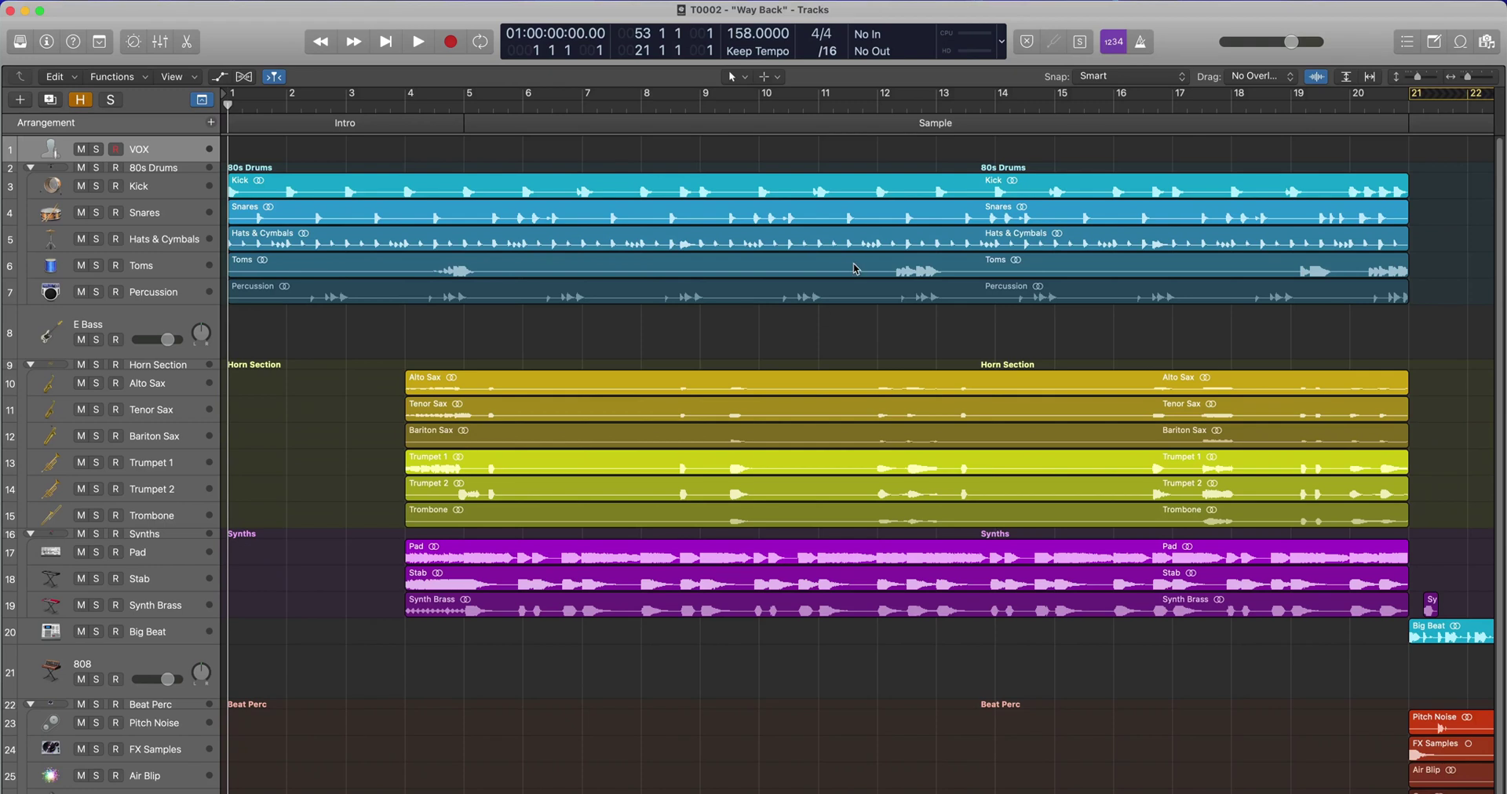
Step: Play the Way Back arrangement from the start
key("space")
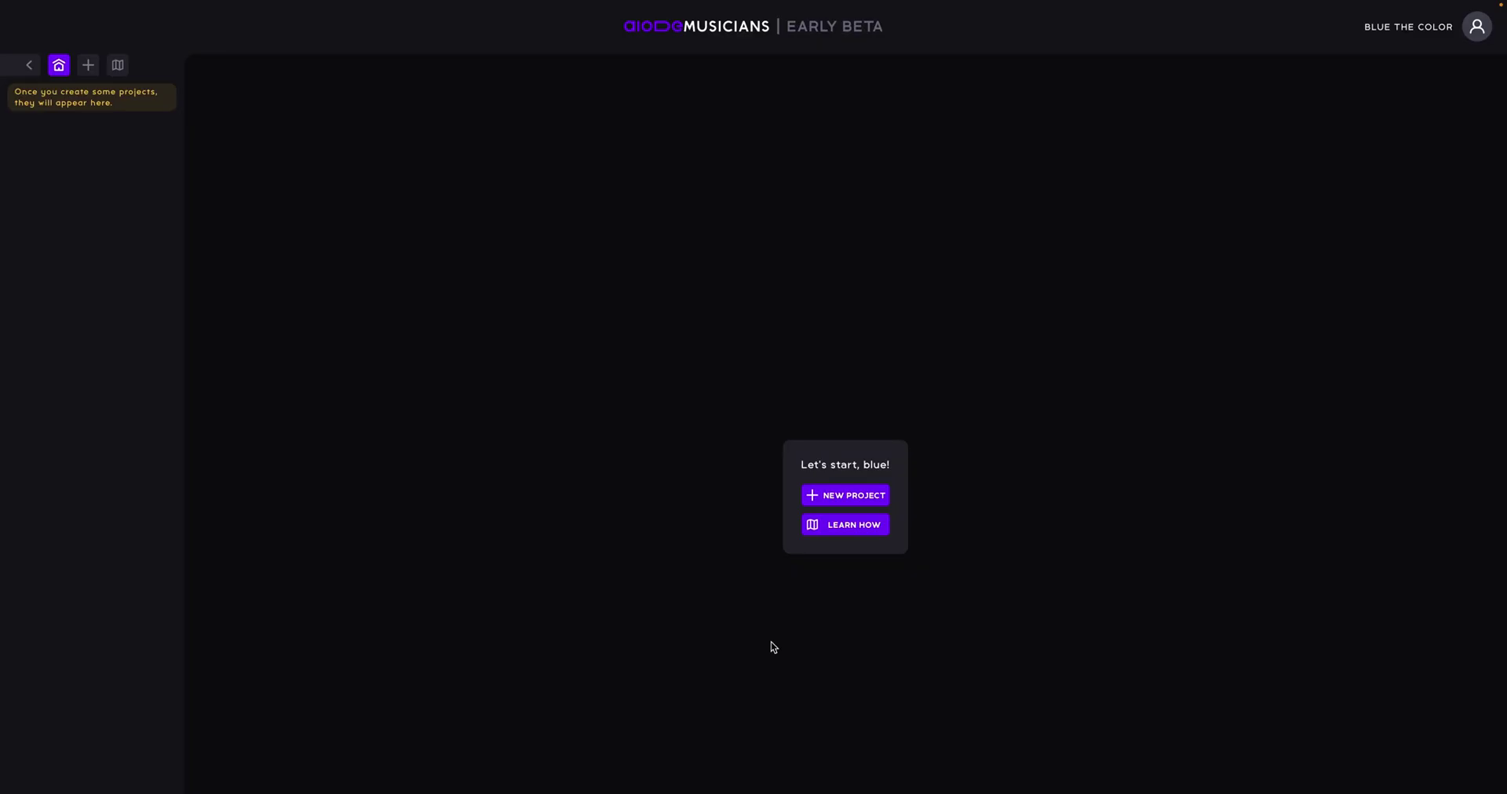
Step: Create a new Aiode project from Way Back PB A.wav and browse the available musicians
left_click(878, 501)
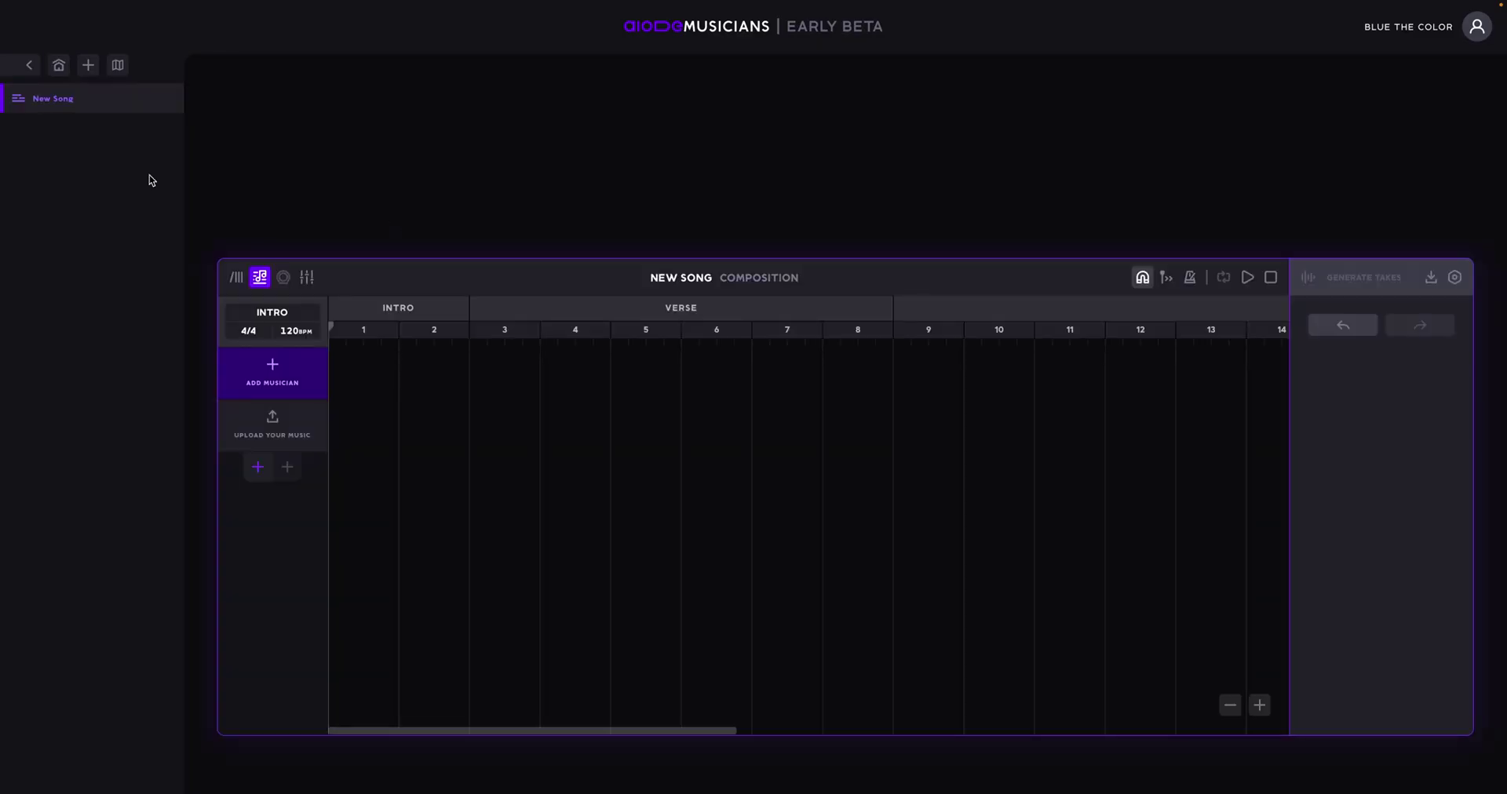
left_click(294, 427)
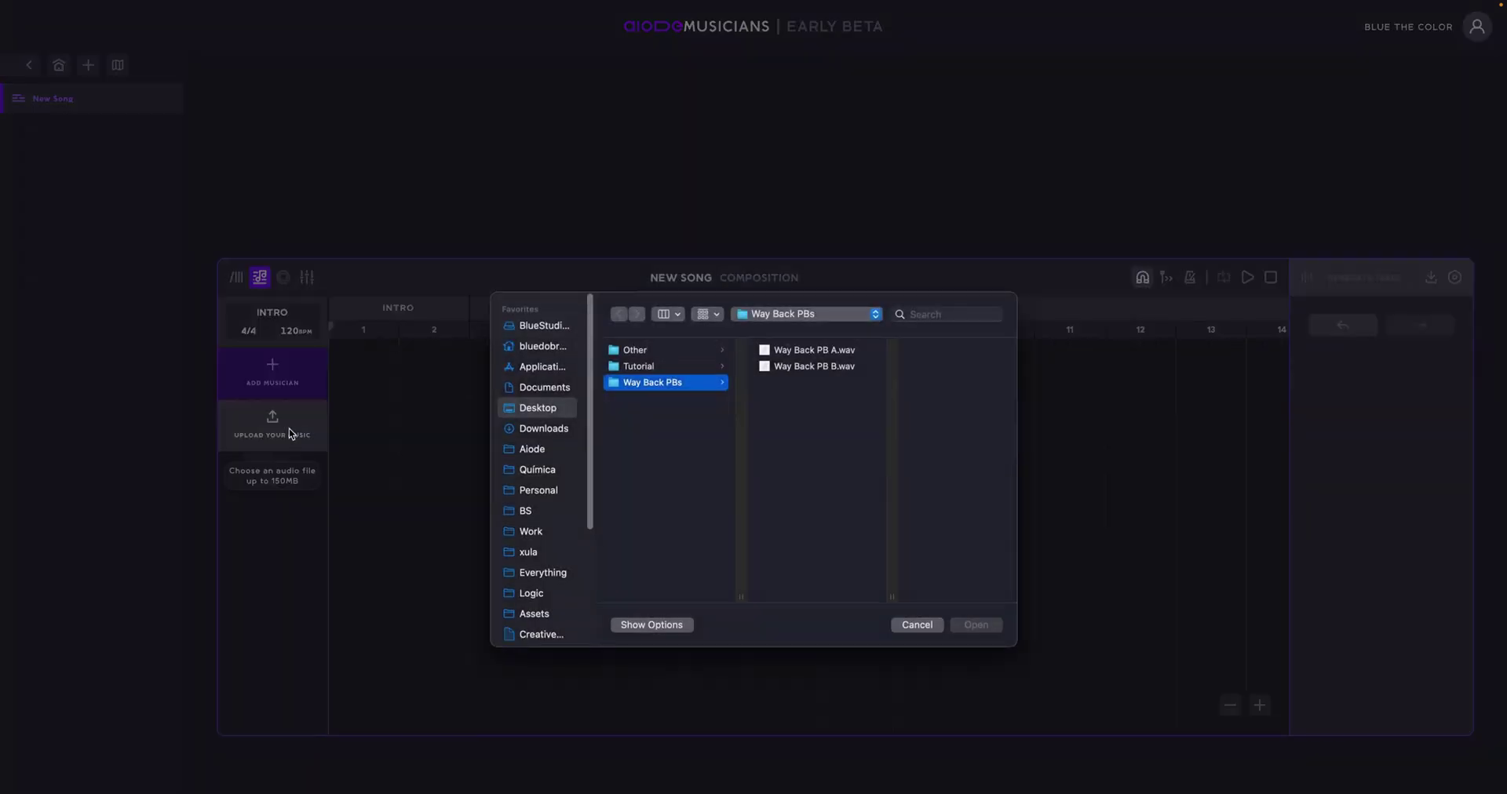
left_click(795, 352)
double_click(796, 352)
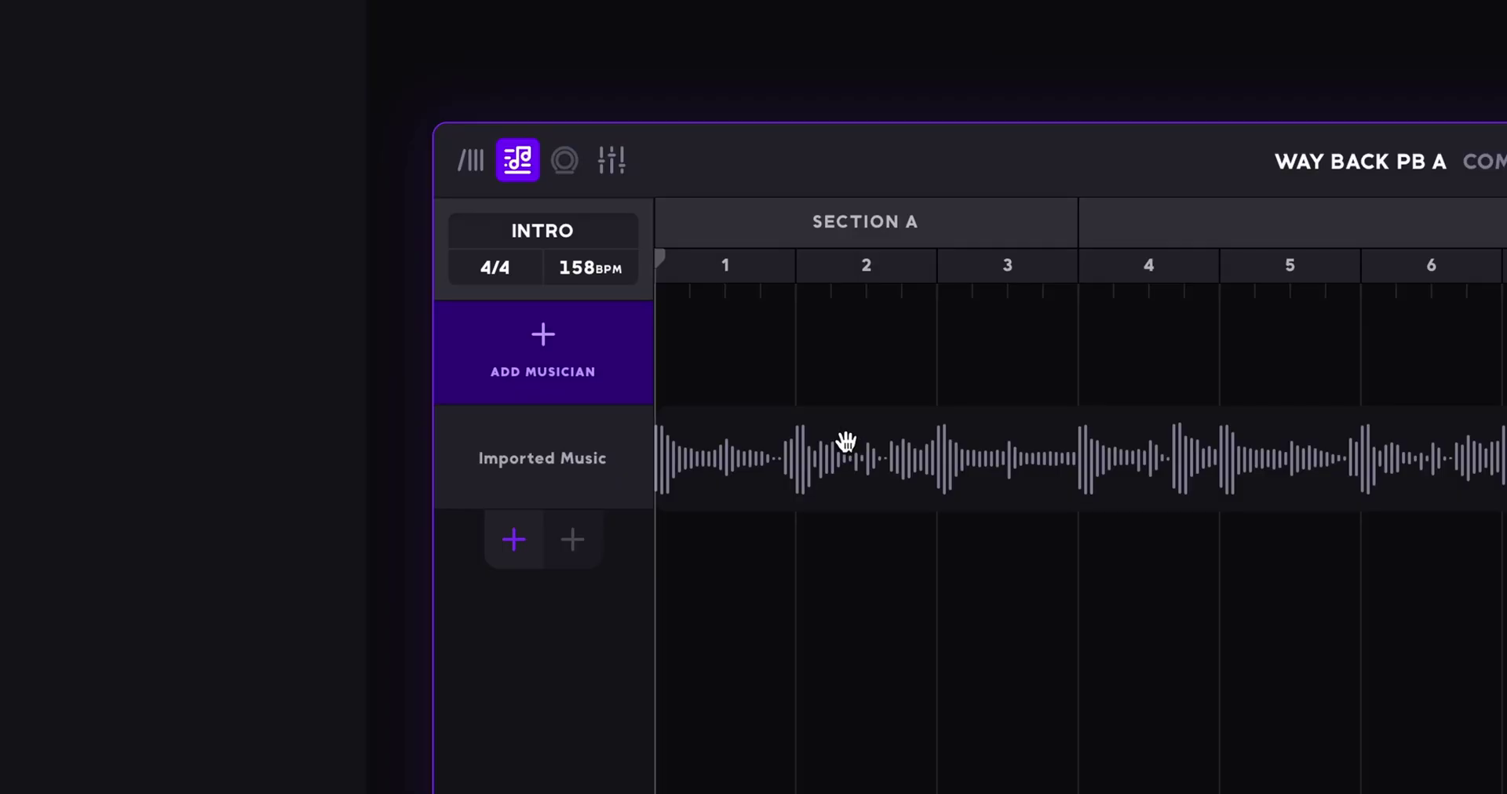
left_click(592, 369)
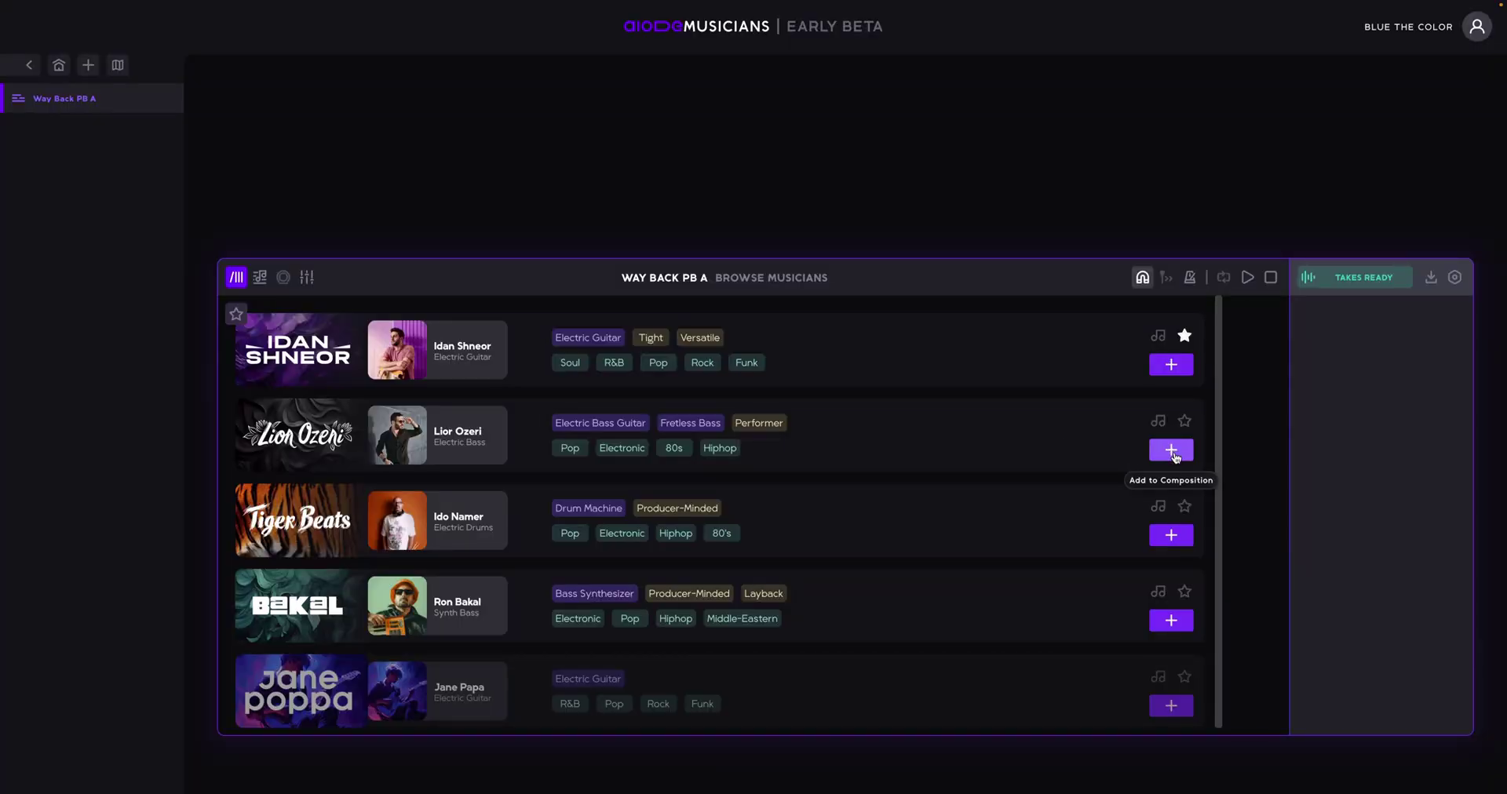
Step: Add the electric bass player and generate bass takes over bars 1–8
left_click(1171, 450)
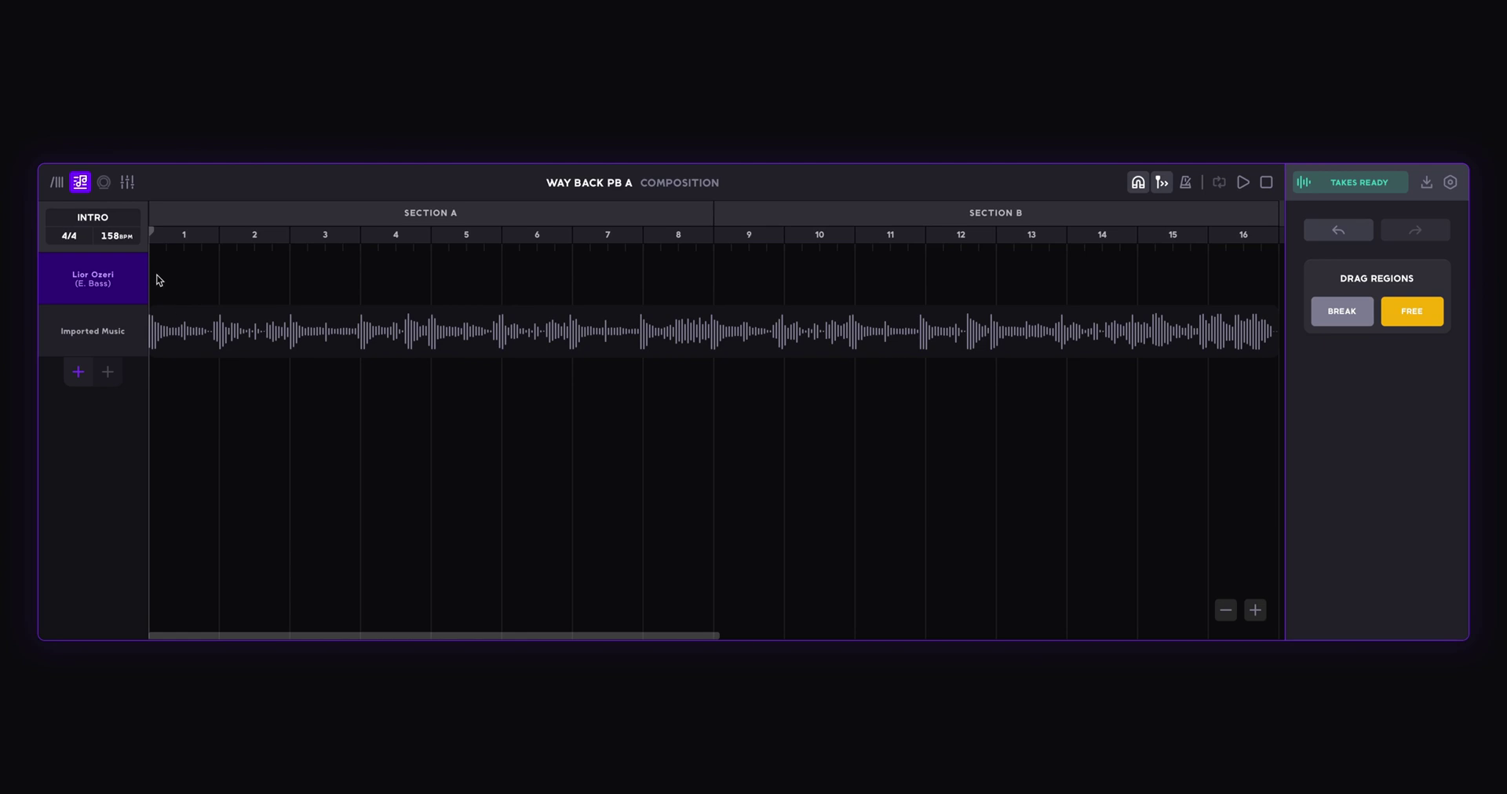
left_click_drag(159, 280, 712, 269)
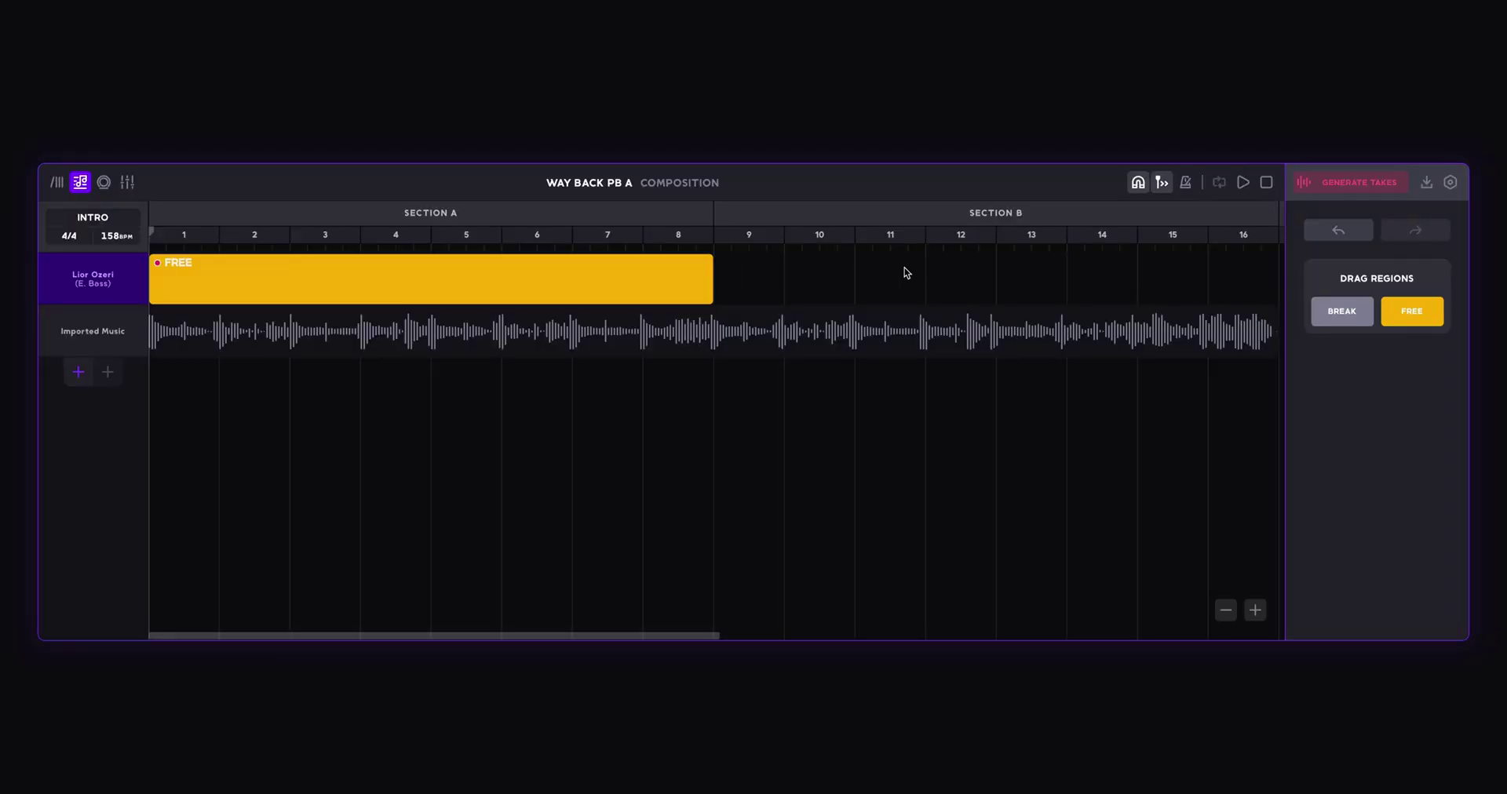
left_click(1315, 186)
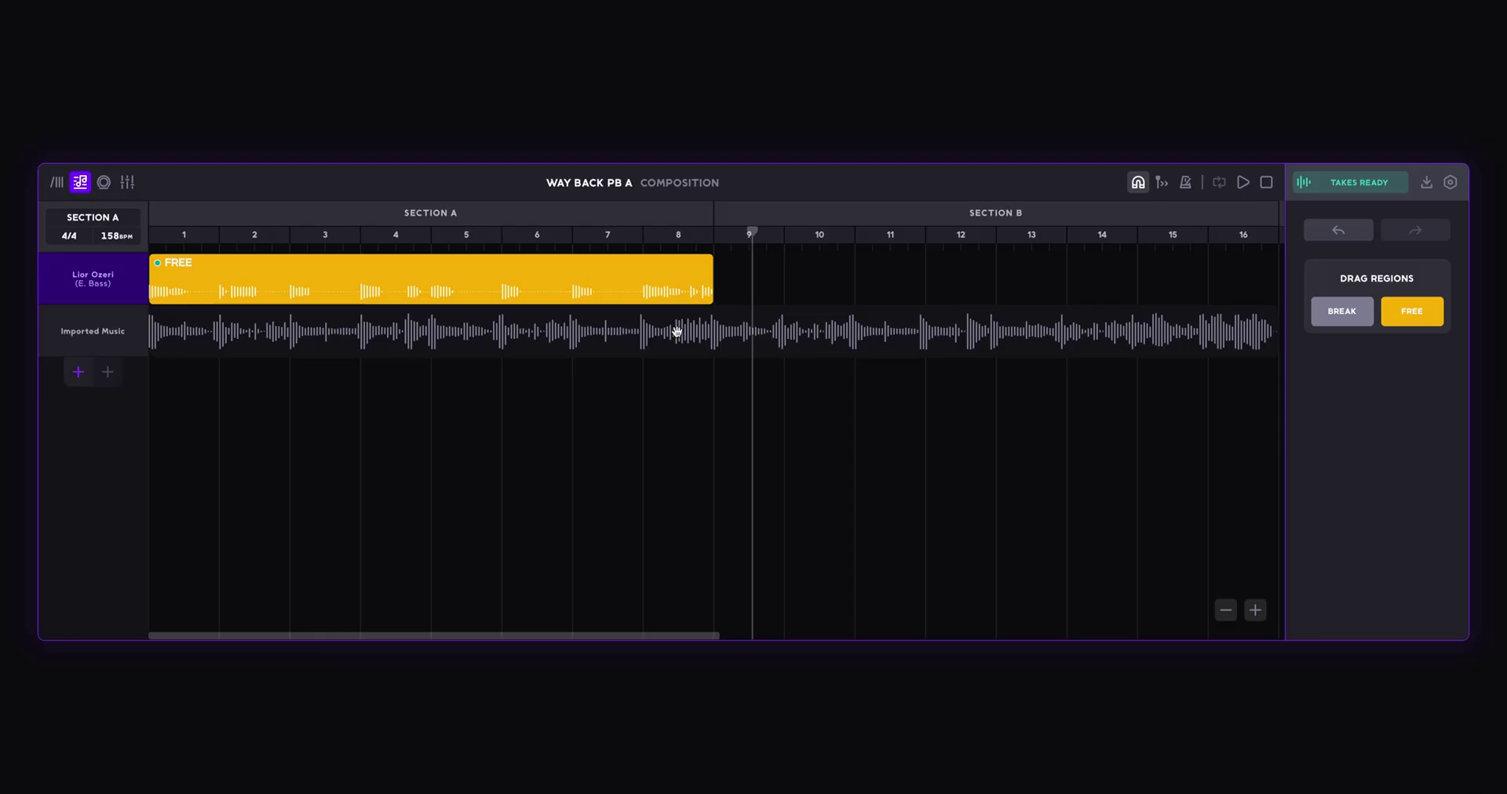
Step: Drop the downloaded bass take on the E Bass track, loop it to bar 21, and play
mouse_move(676, 279)
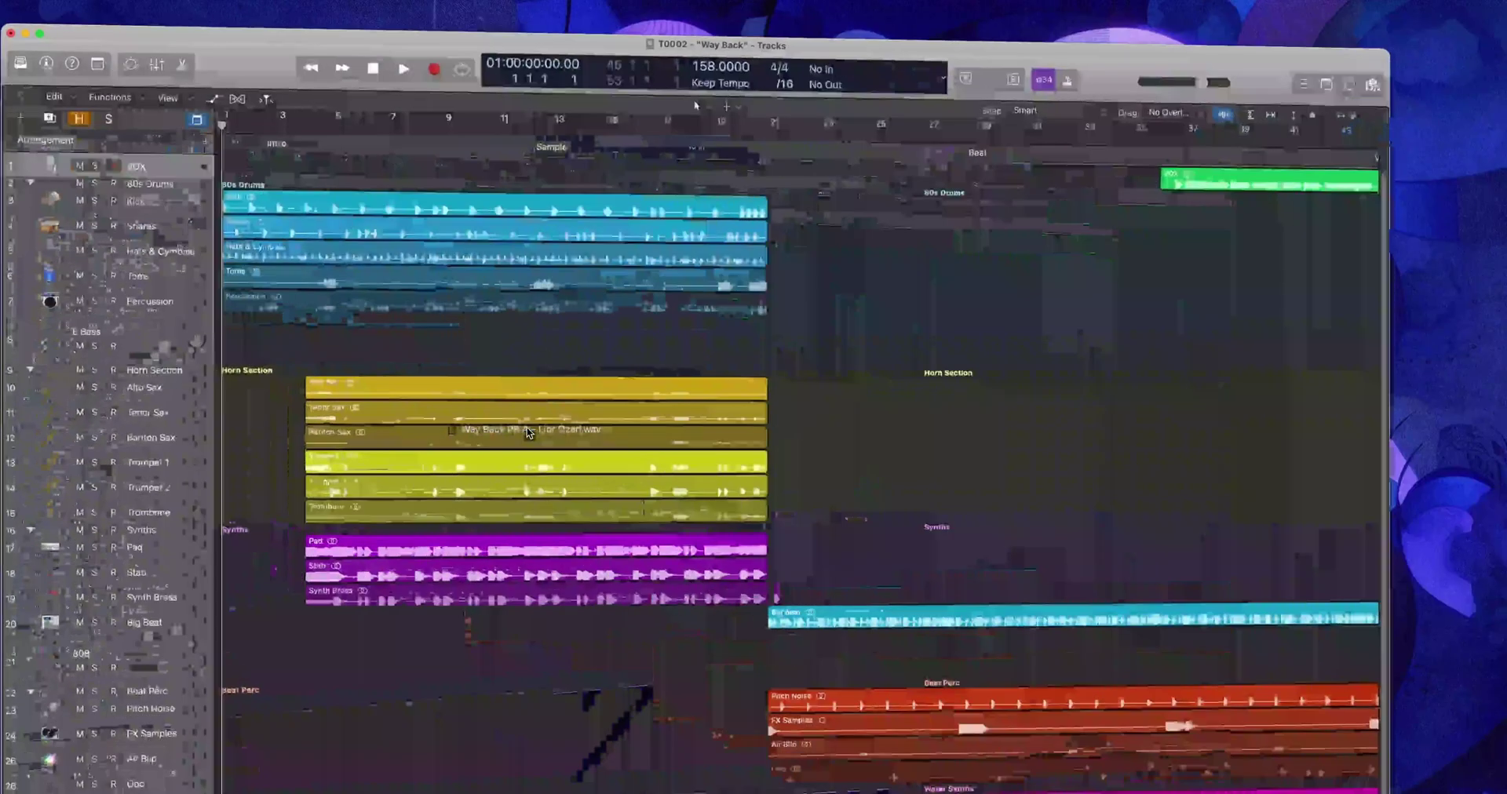
left_click_drag(528, 433, 348, 342)
left_click_drag(578, 313, 809, 342)
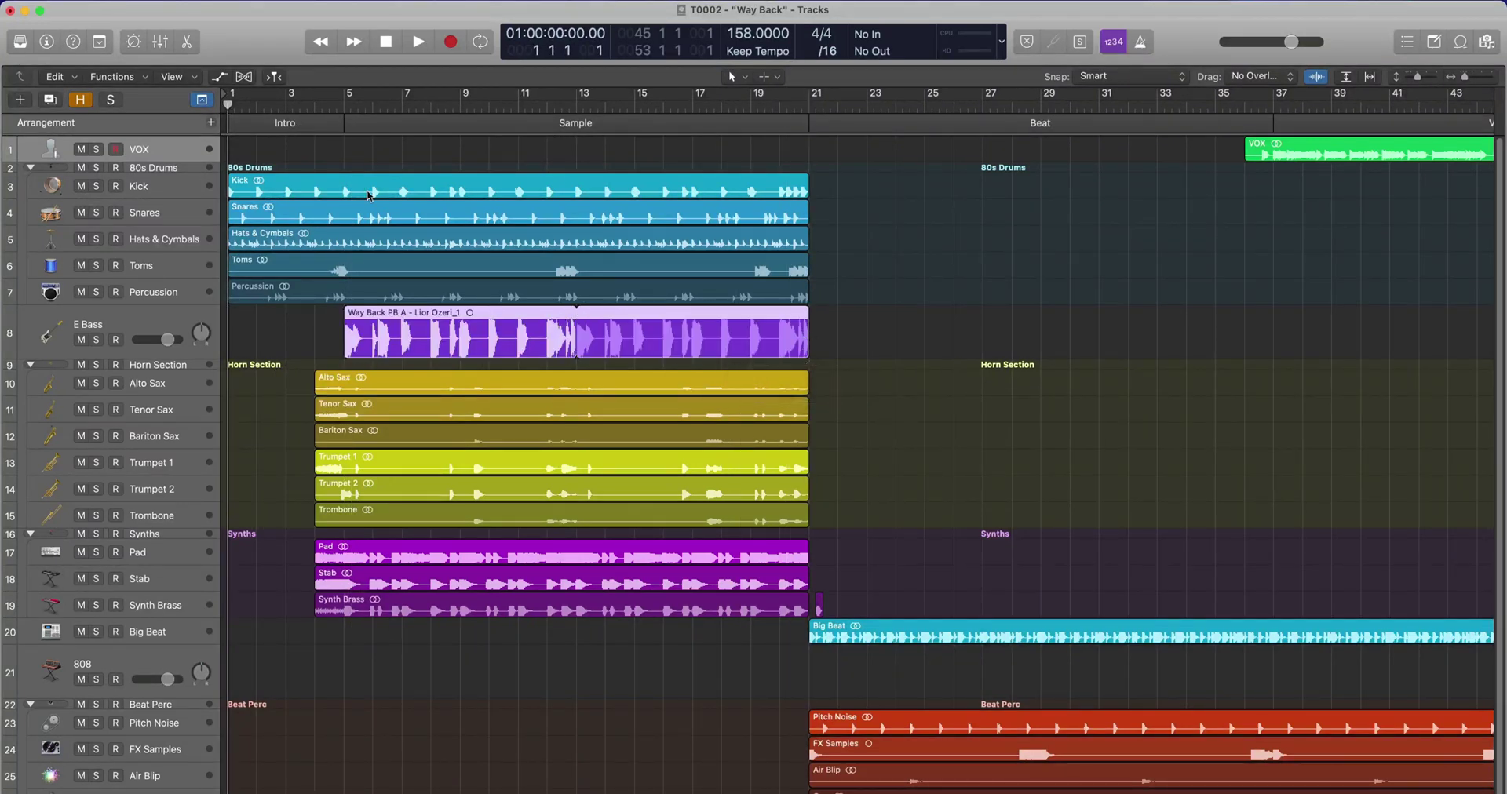
key("space")
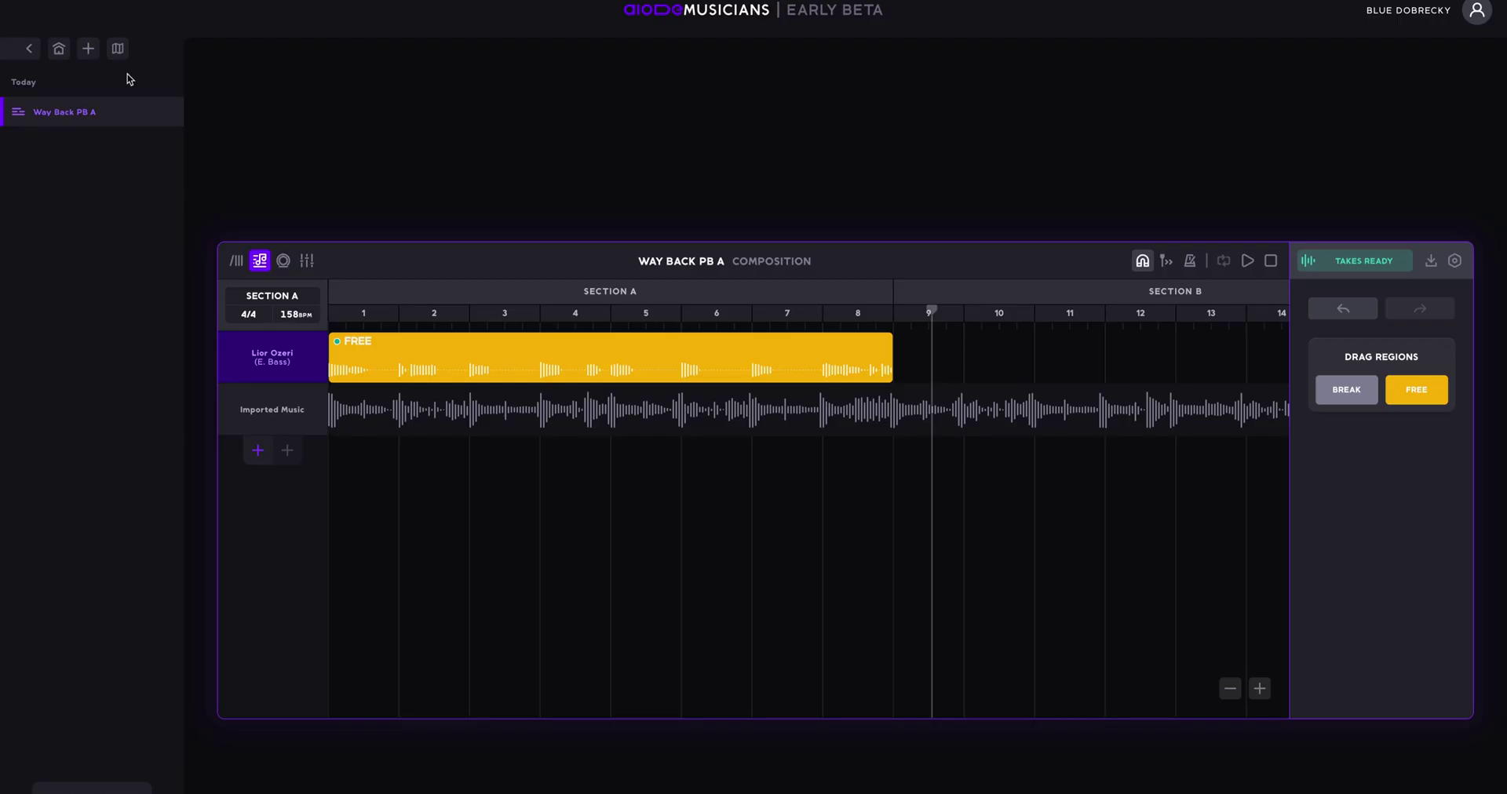
Step: Start a new Aiode project from the uploaded Way Back PB B.wav
left_click(88, 54)
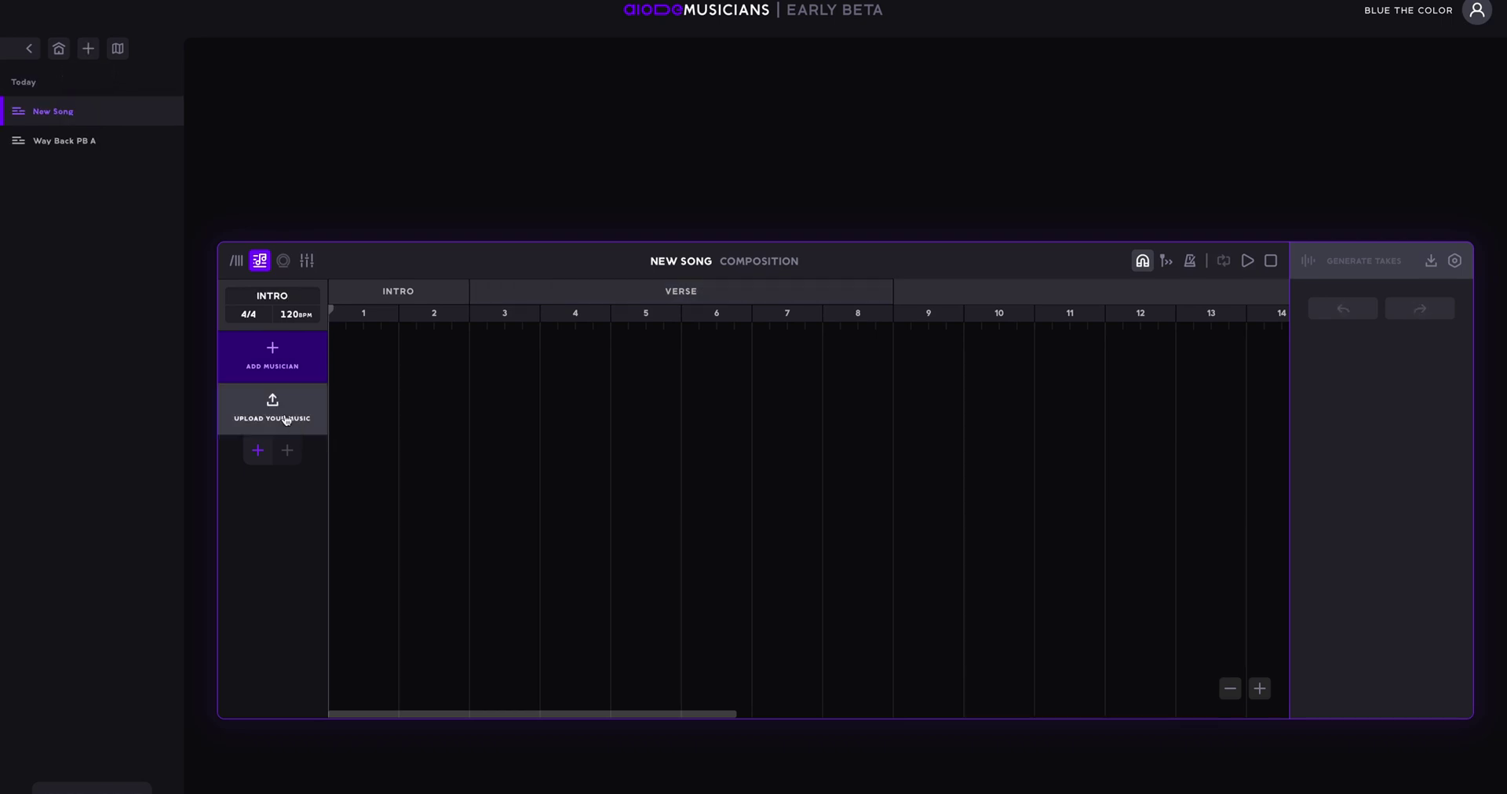
left_click(272, 405)
left_click(821, 346)
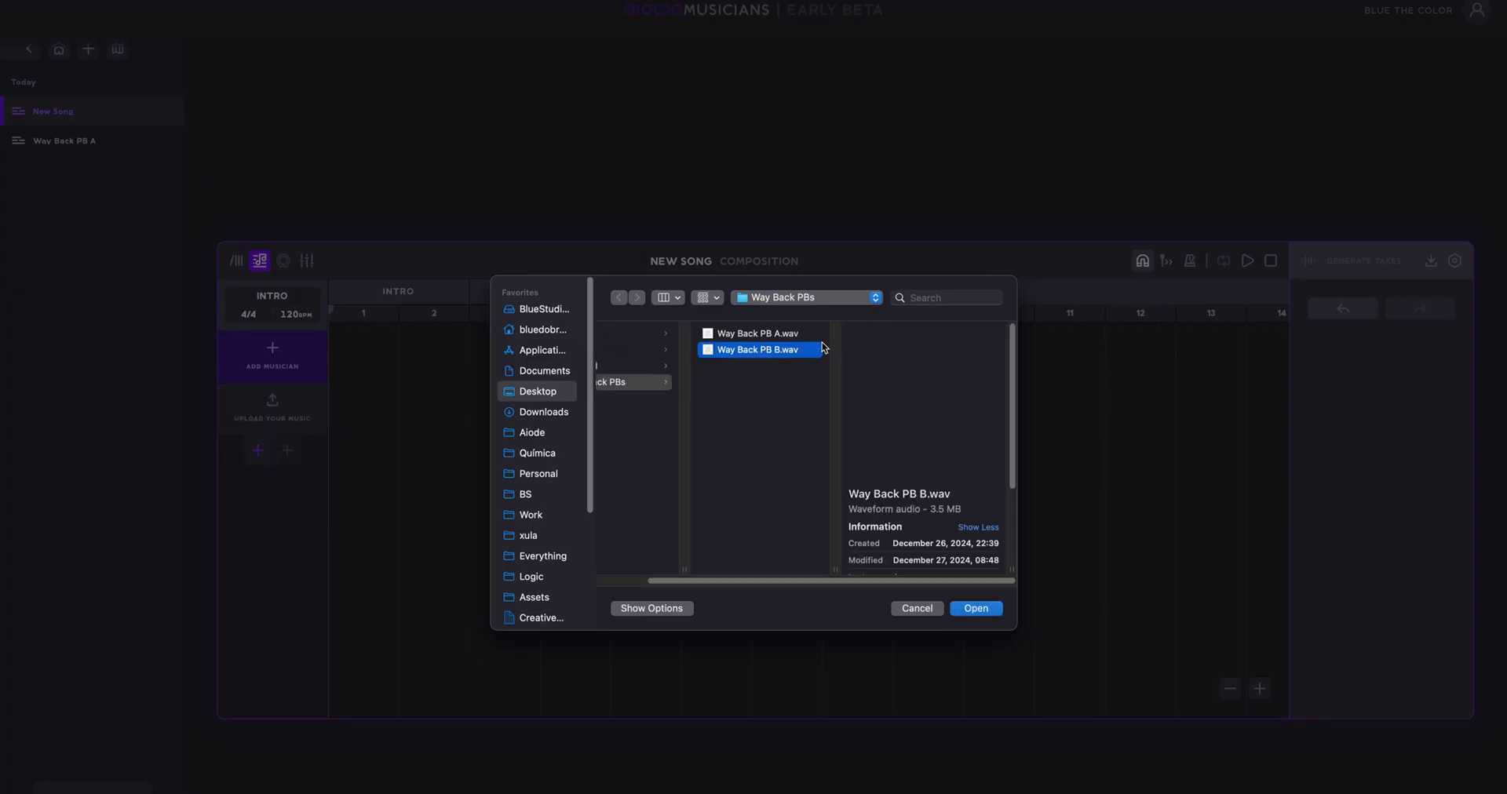
key("Return")
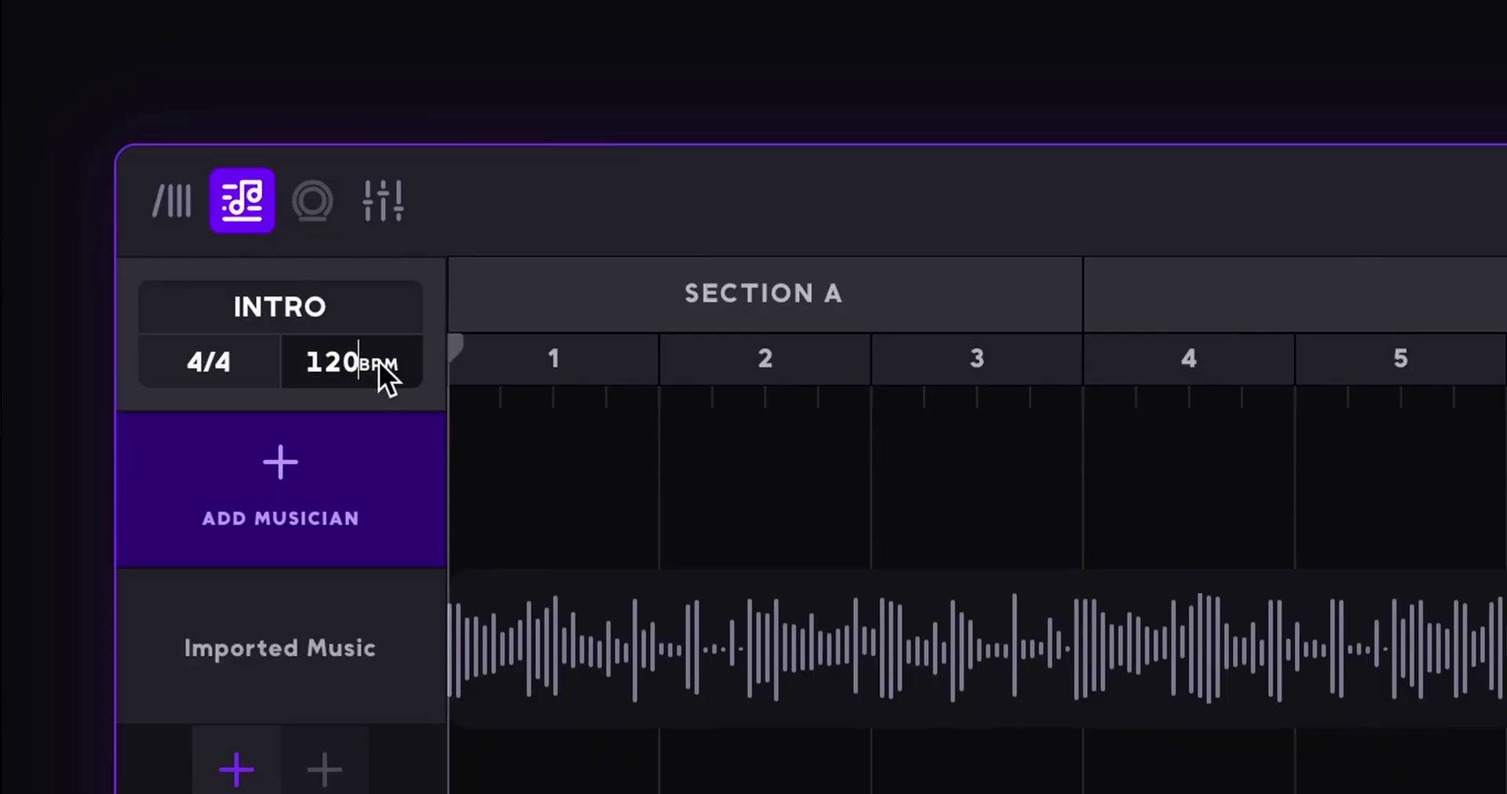
Step: Set the project tempo to 158 BPM
key("BackSpace")
key("BackSpace")
type("58")
key("Return")
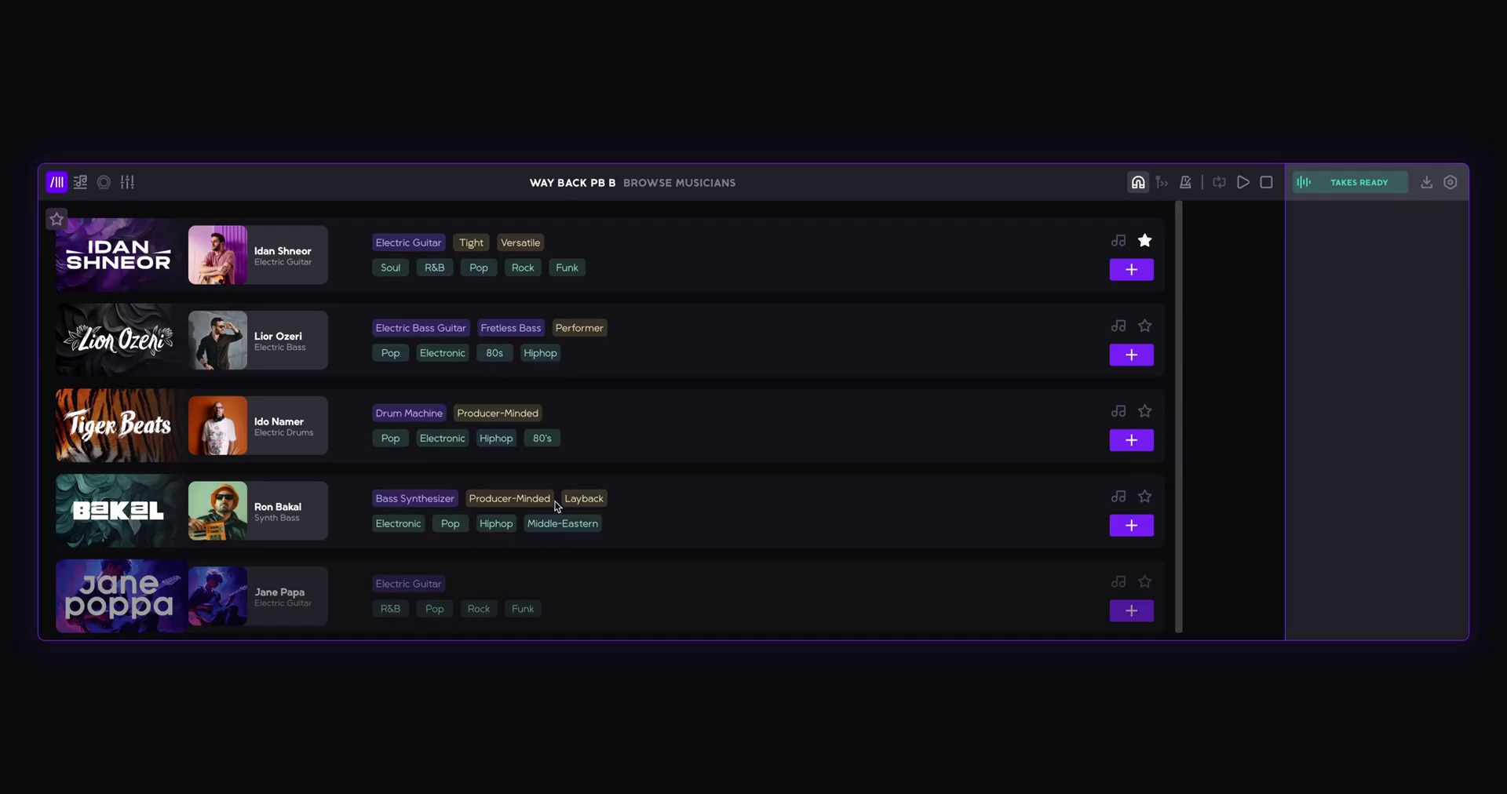
Step: Add the synth bass player, generate a bars 1–8 take, and lower the imported track to about -8 dB
left_click(1146, 533)
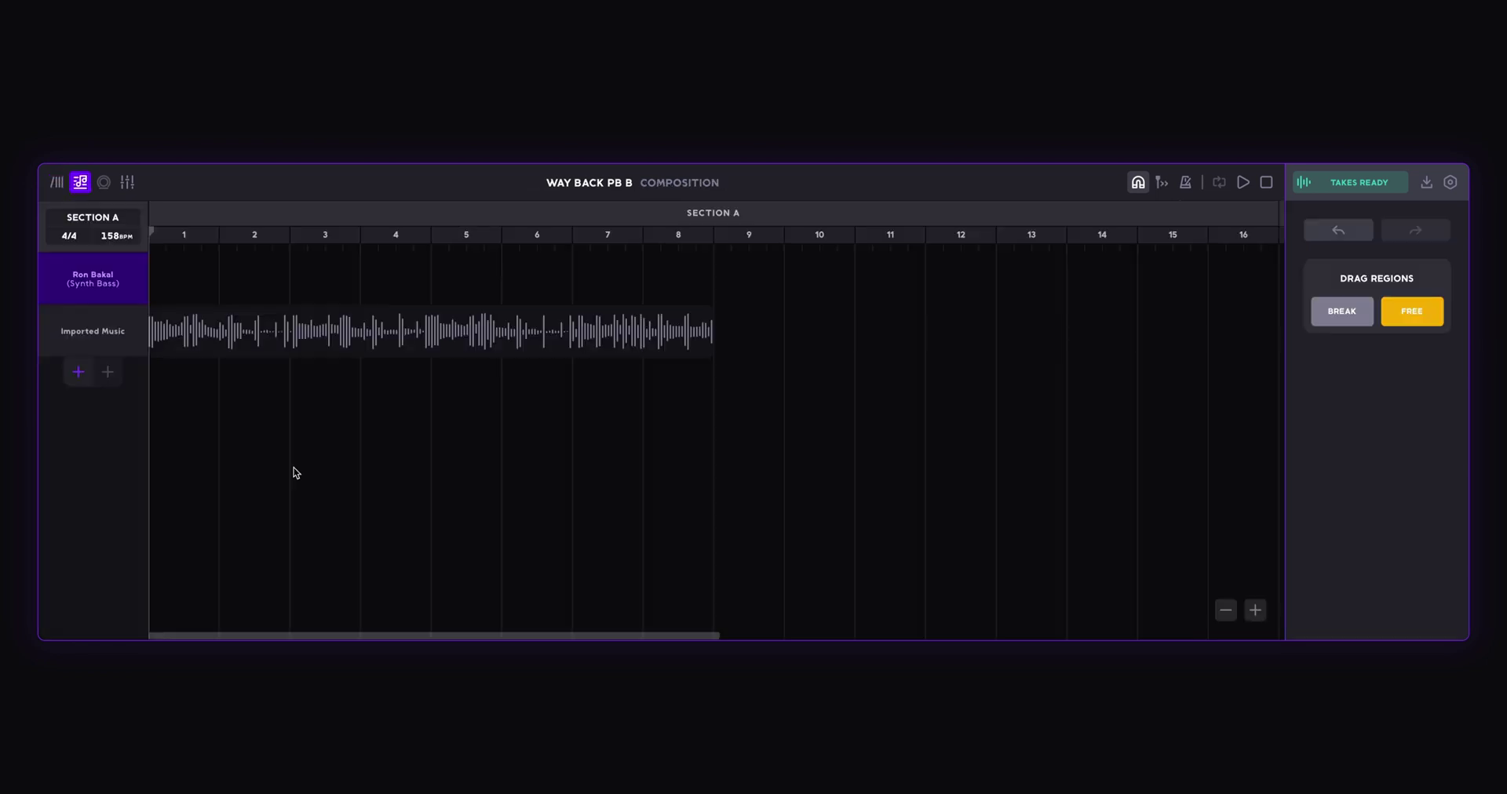
left_click_drag(161, 285, 710, 281)
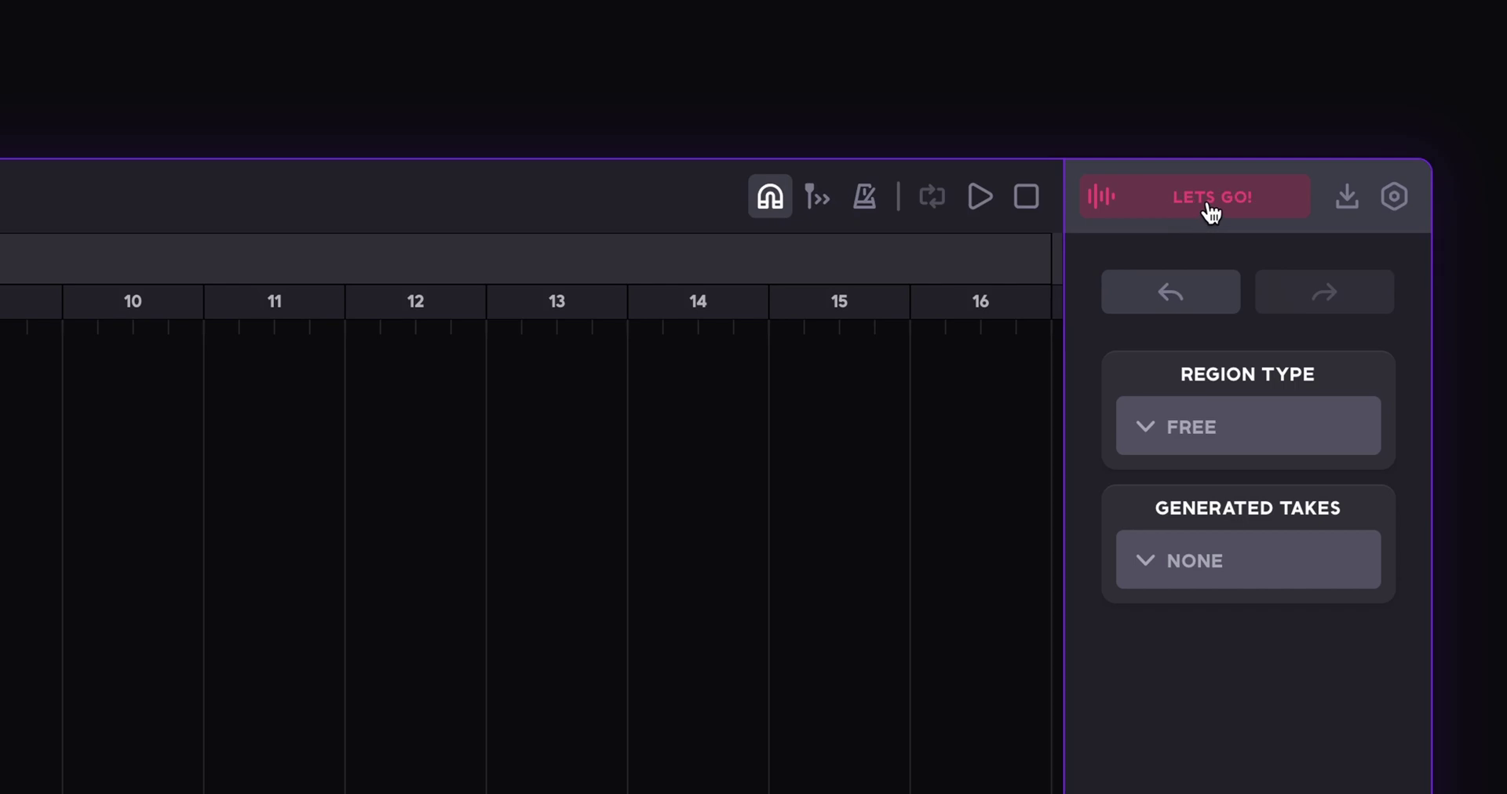
left_click(1211, 210)
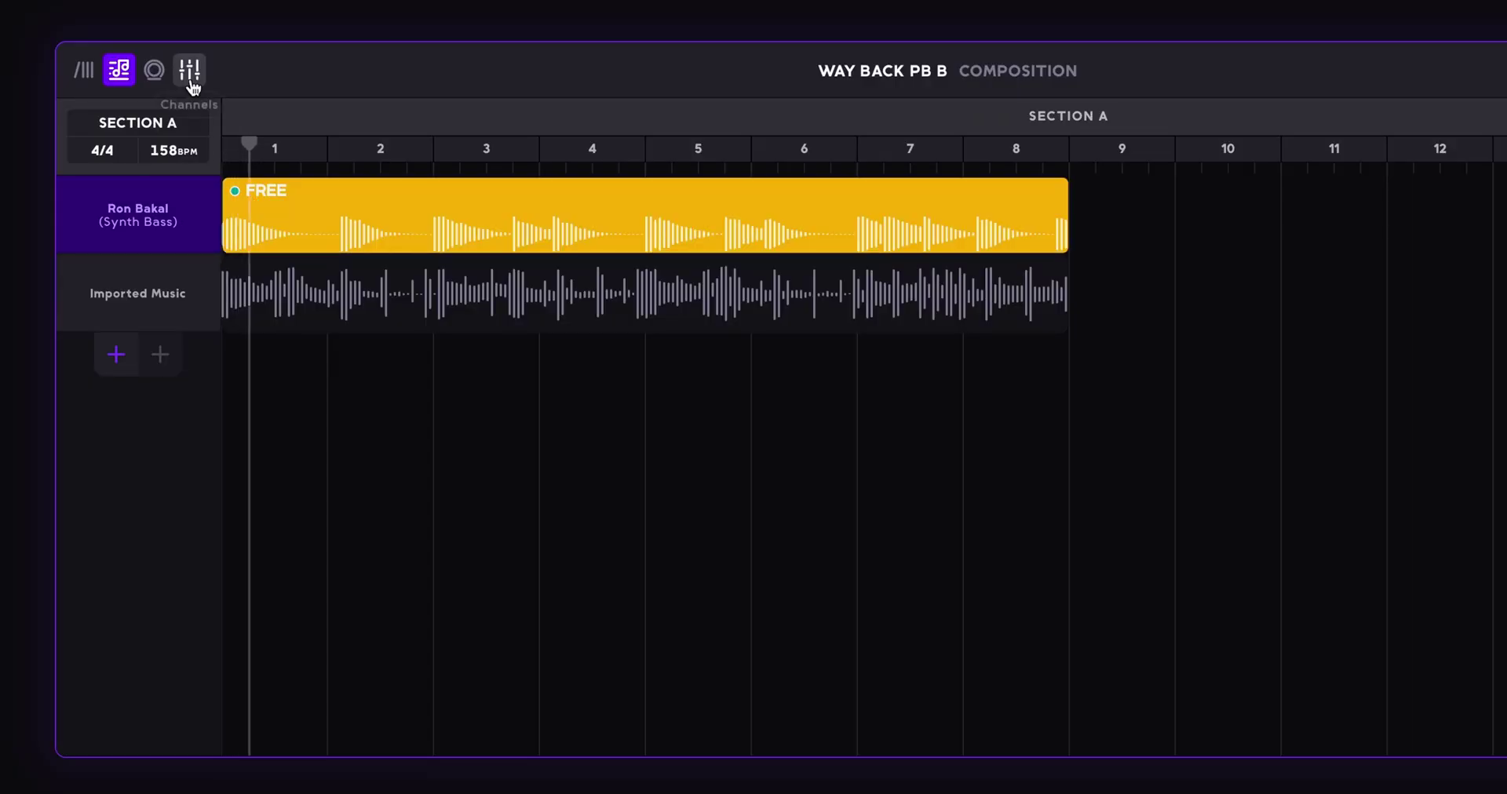
left_click(190, 72)
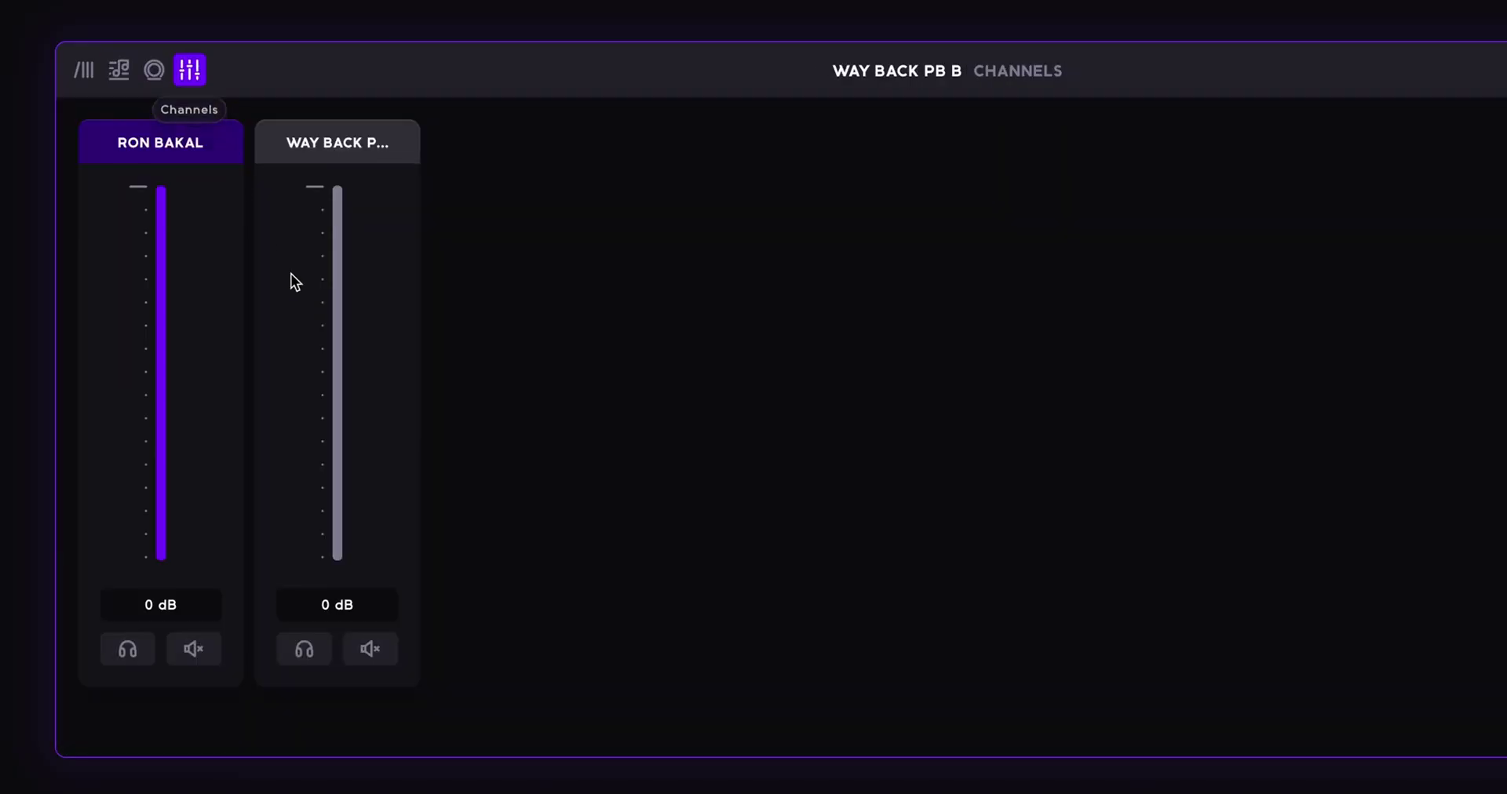
left_click_drag(347, 191, 348, 242)
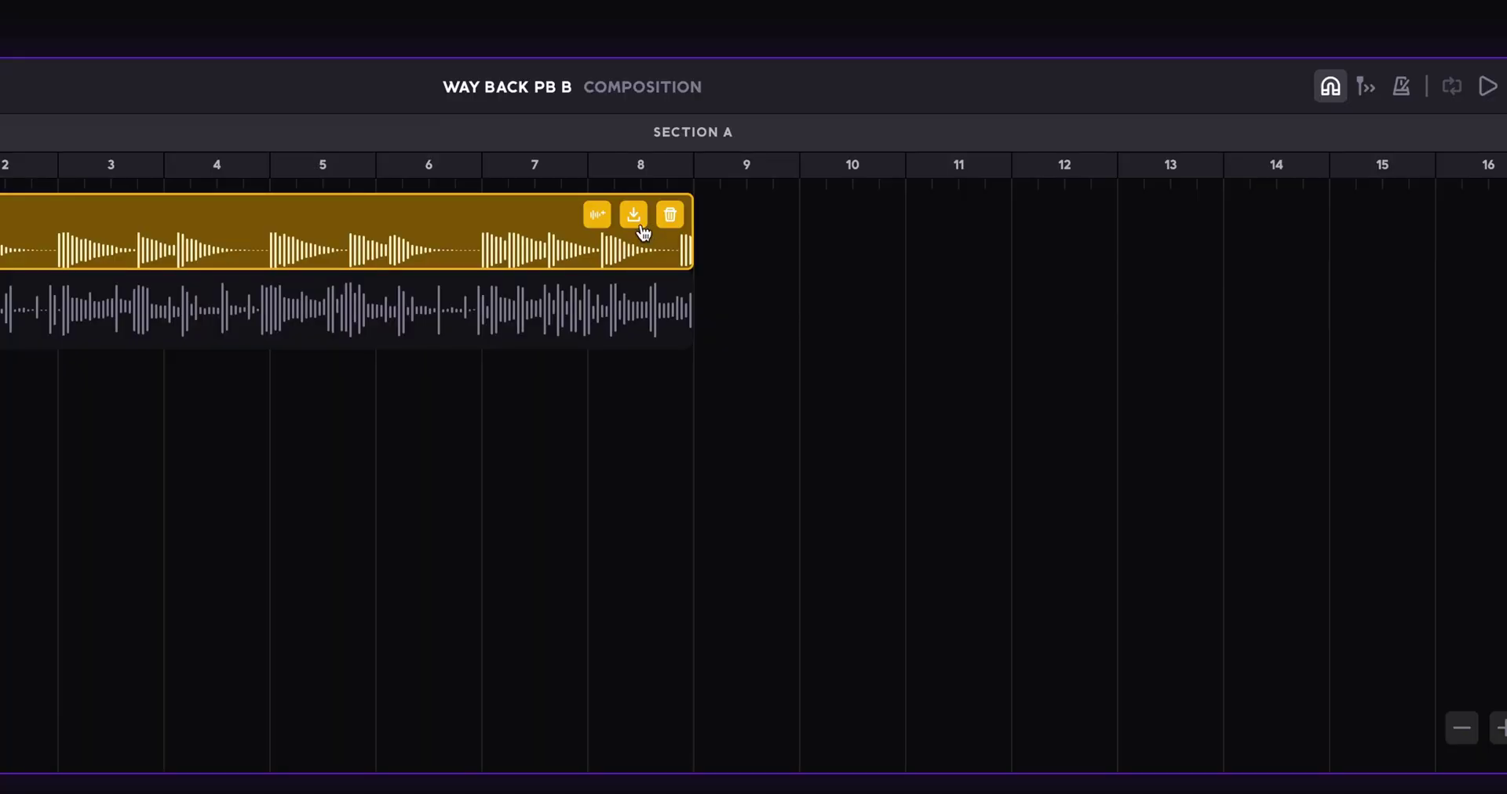
Step: Download the synth bass take and place it on Logic's 808 track
left_click(634, 223)
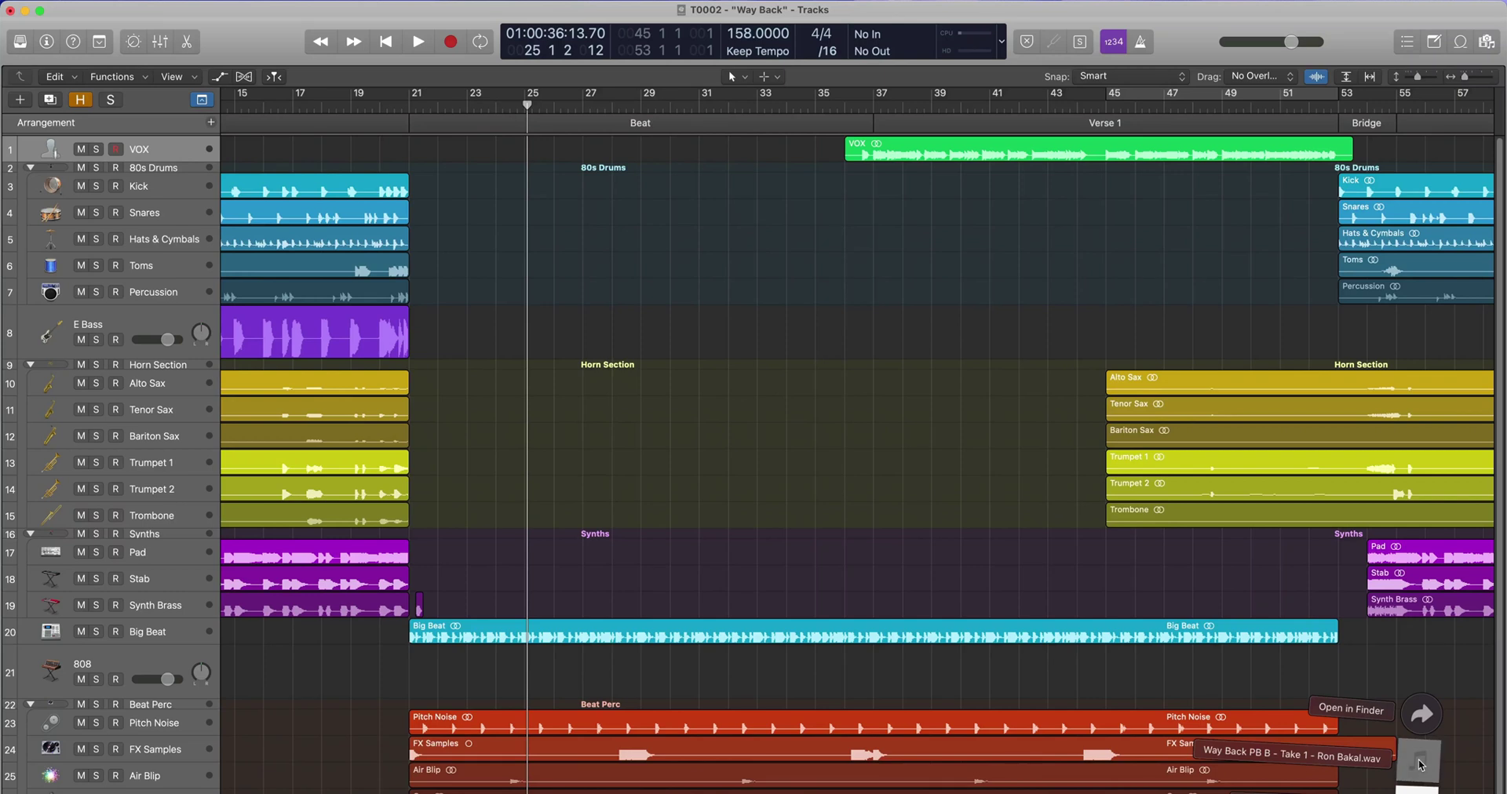
left_click_drag(1419, 765, 680, 691)
left_click_drag(644, 691, 645, 692)
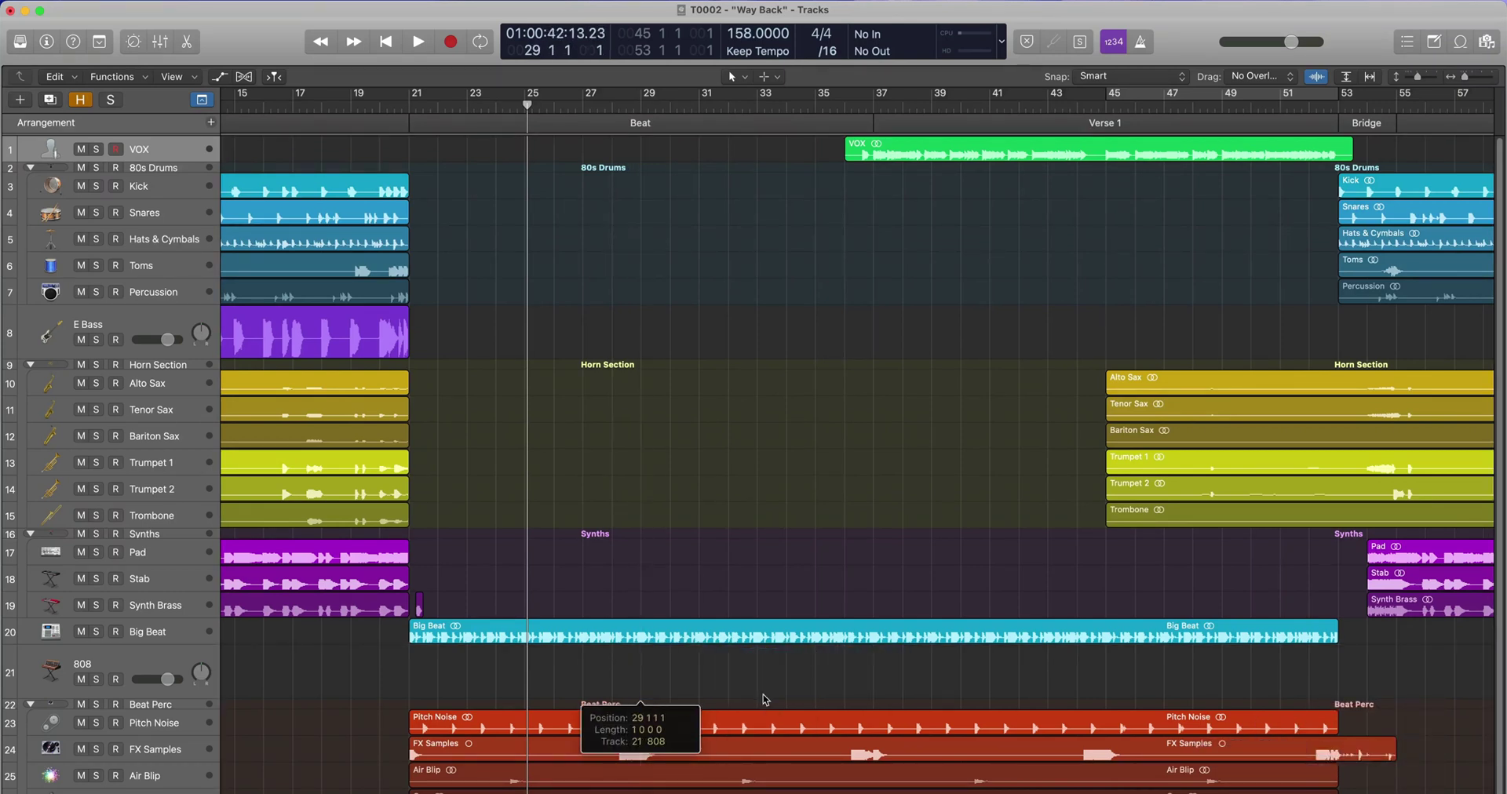
Step: Loop the synth bass region out to bar 53 and play the arrangement through
left_click_drag(870, 664, 1343, 681)
left_click(527, 295)
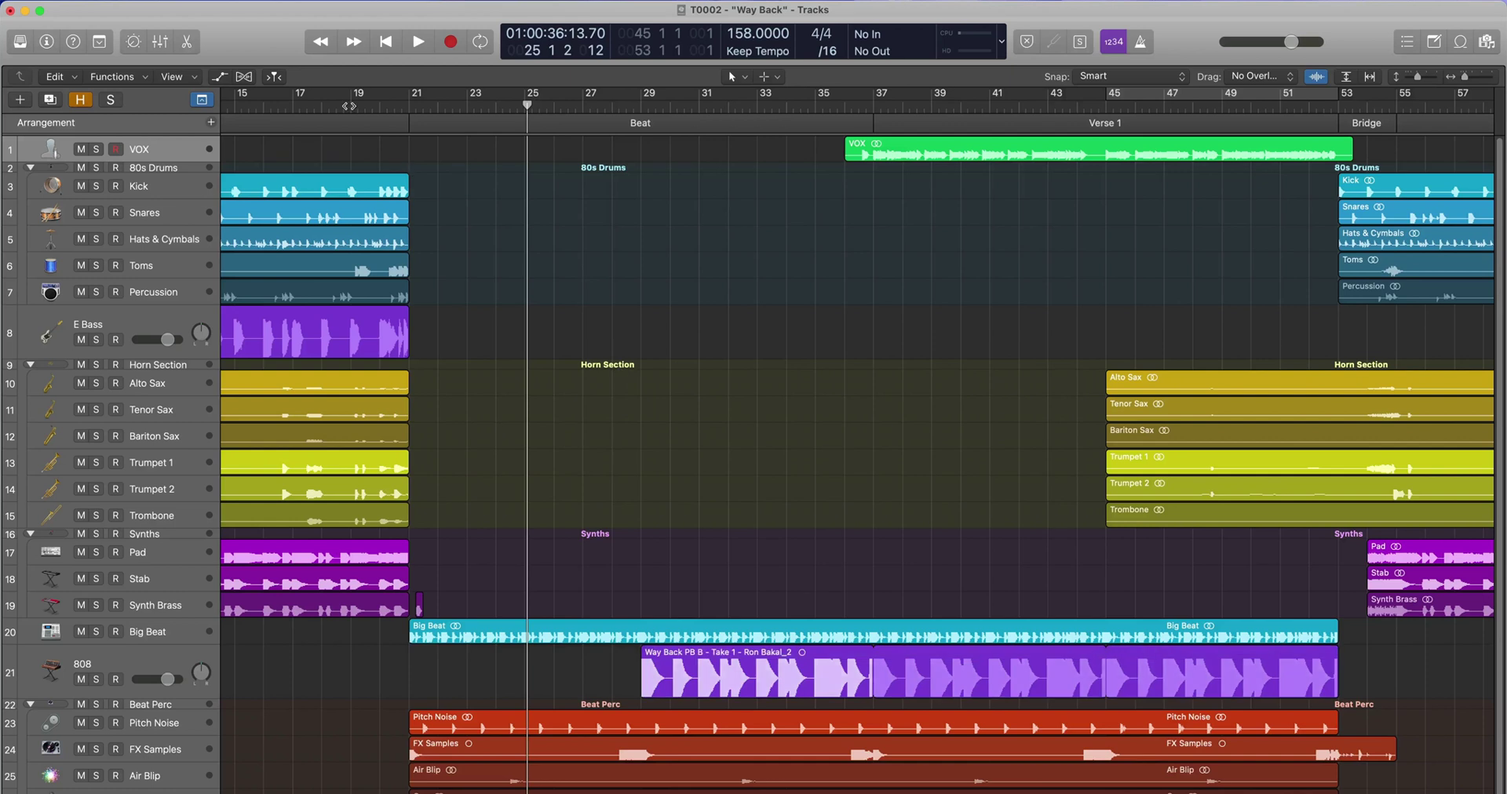
key("space")
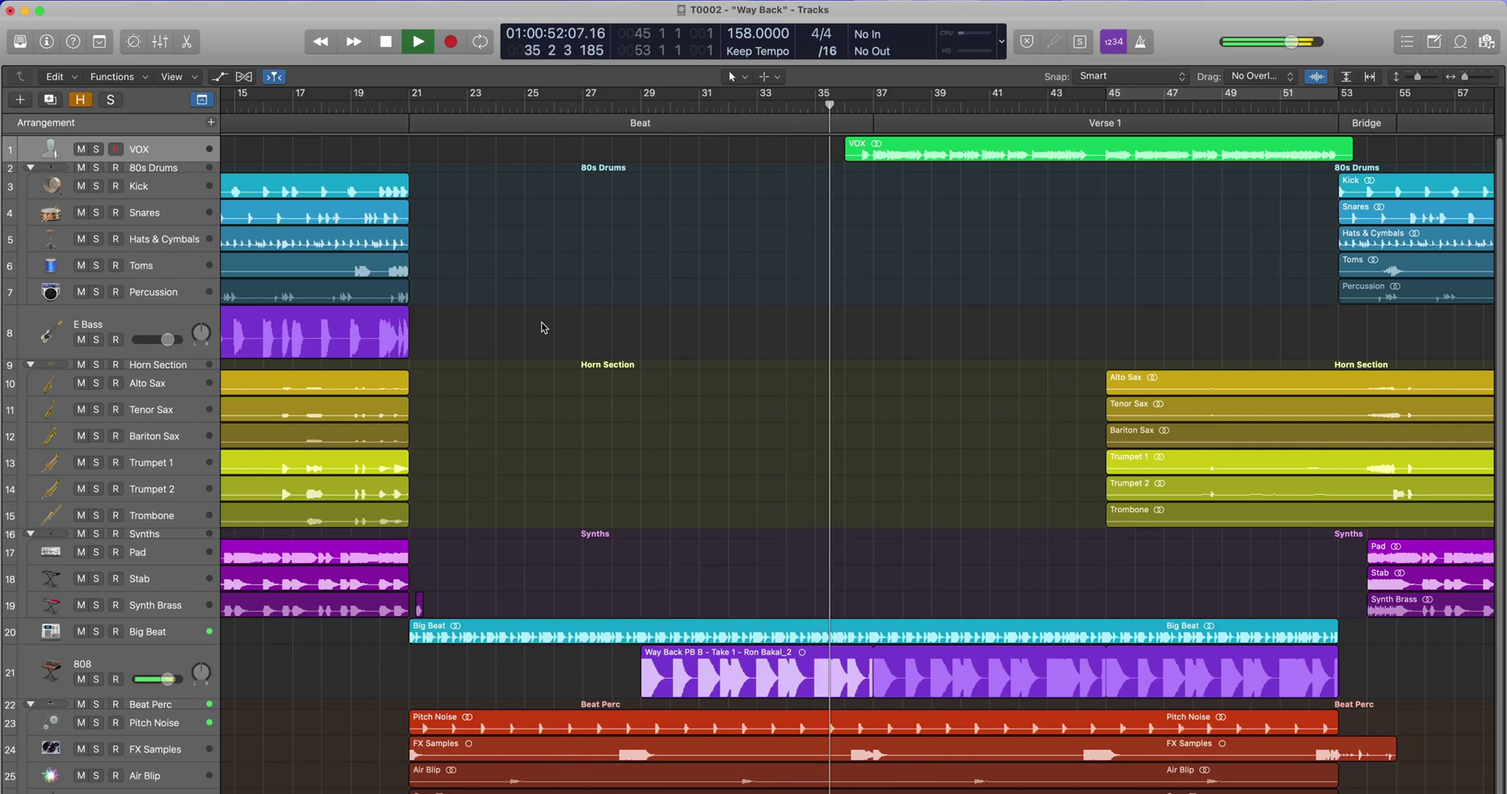
key("space")
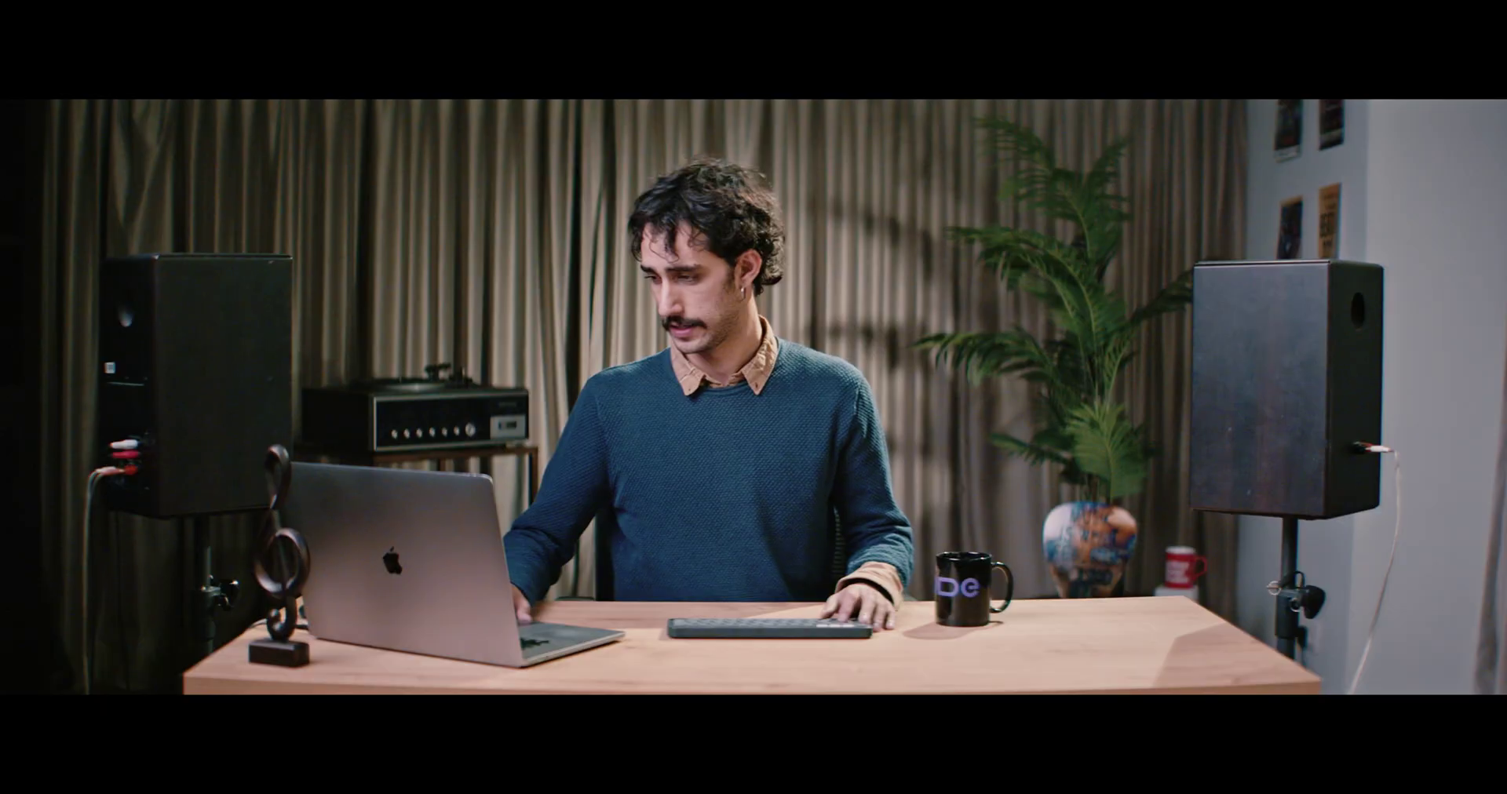